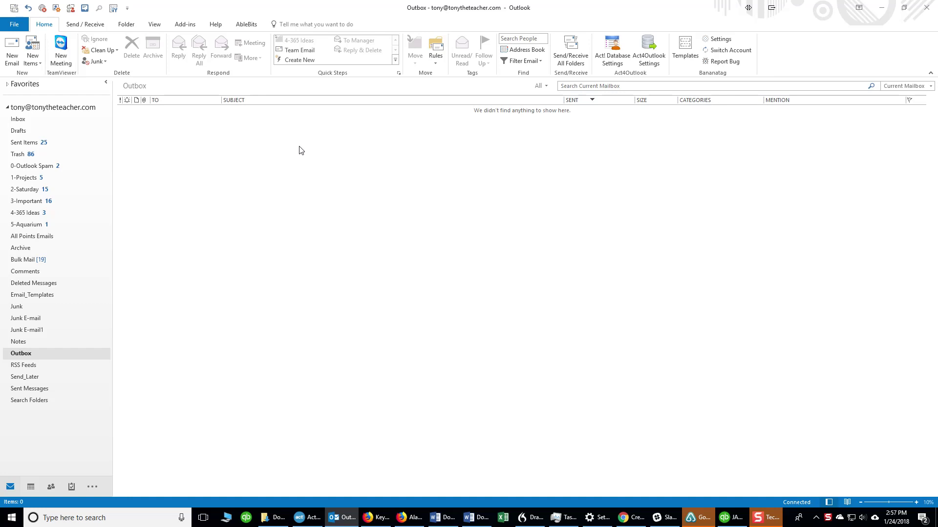
# Step: Address a new email to your own account with the subject 'Keep Outlook from Closing'
pyautogui.click(12, 51)
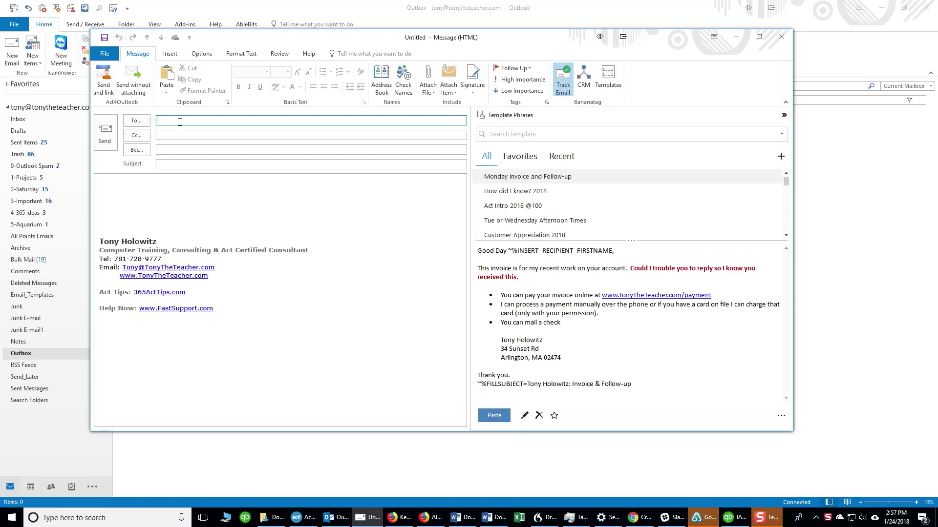
pyautogui.write('tony')
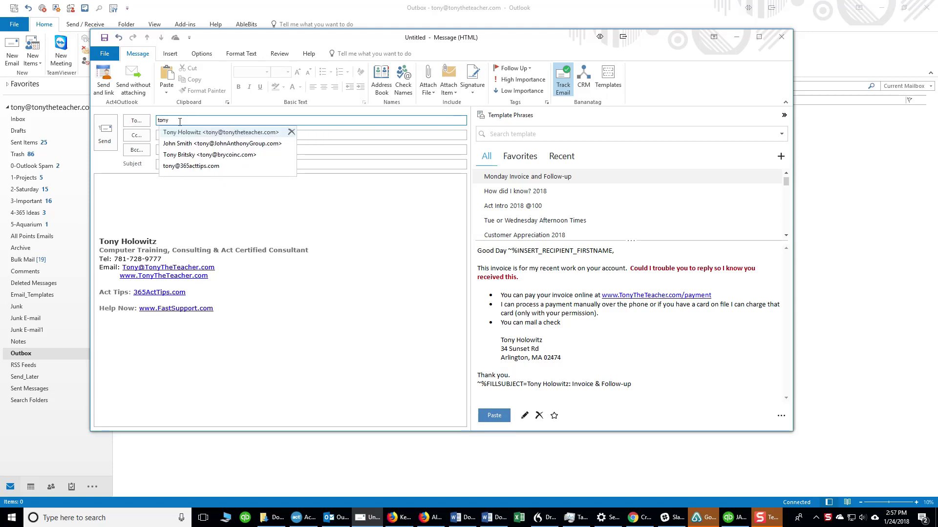
pyautogui.click(217, 133)
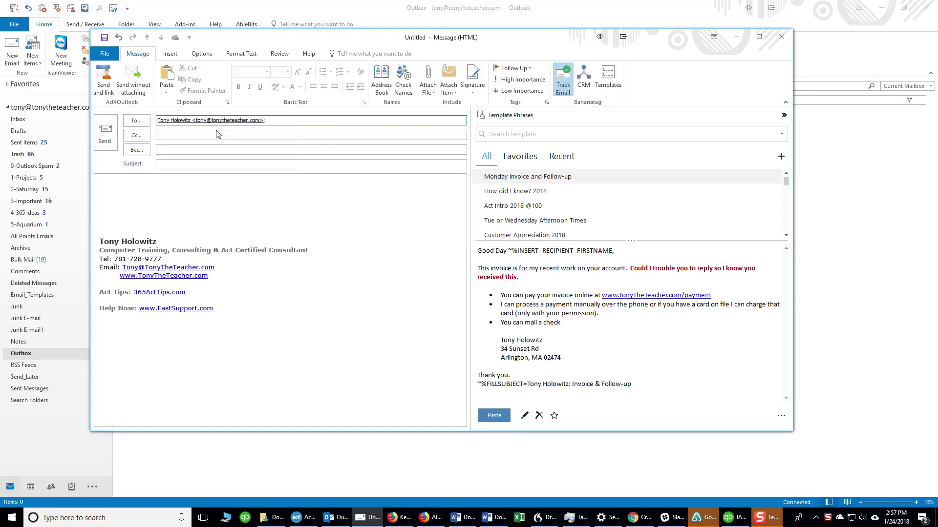
pyautogui.click(170, 166)
pyautogui.write('Keep Outlook from Closing')
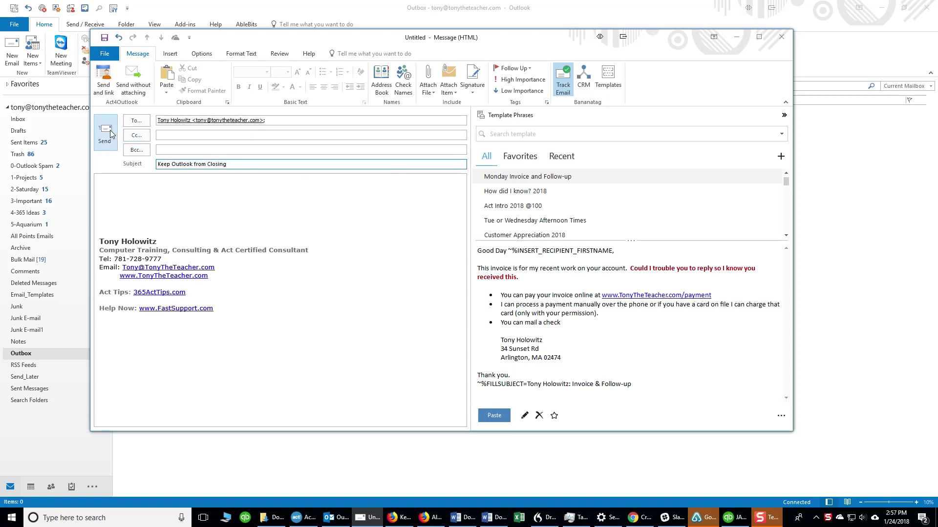
pyautogui.click(201, 54)
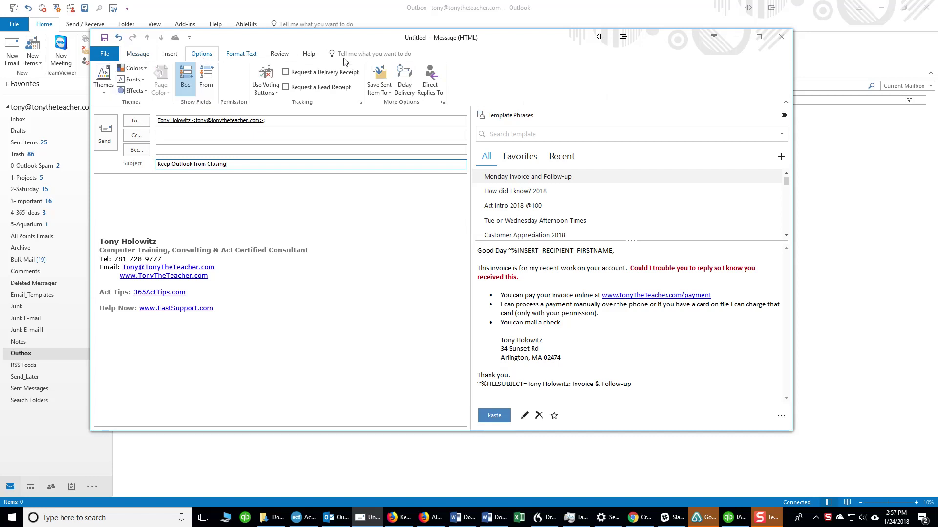
# Step: Set Delay Delivery so the message is not delivered before 1/24/2099 at 5:00 PM
pyautogui.click(403, 81)
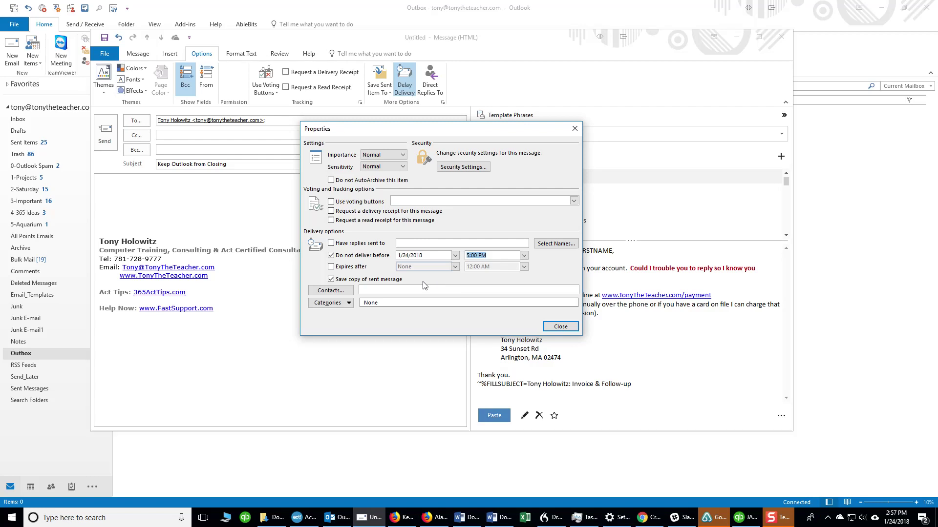
pyautogui.click(419, 256)
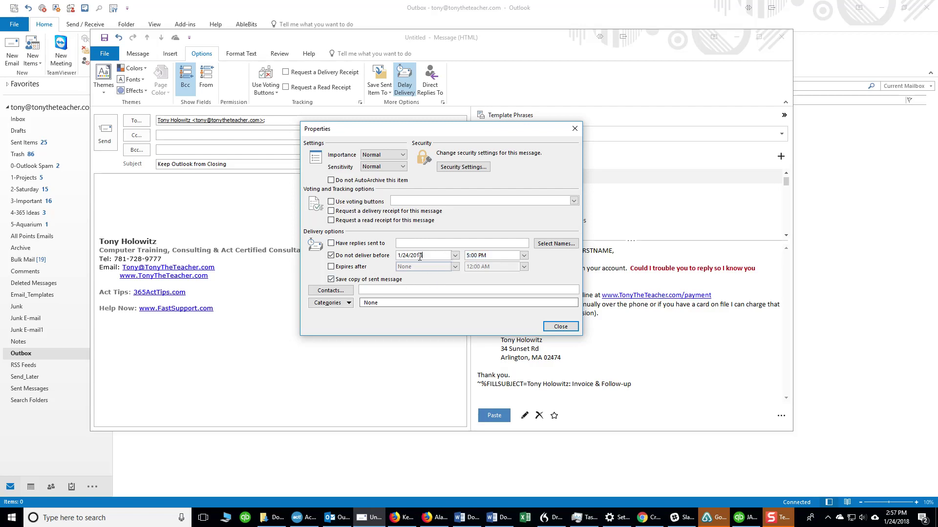
pyautogui.moveTo(410, 255); pyautogui.dragTo(443, 255)
pyautogui.write('20')
pyautogui.click(562, 327)
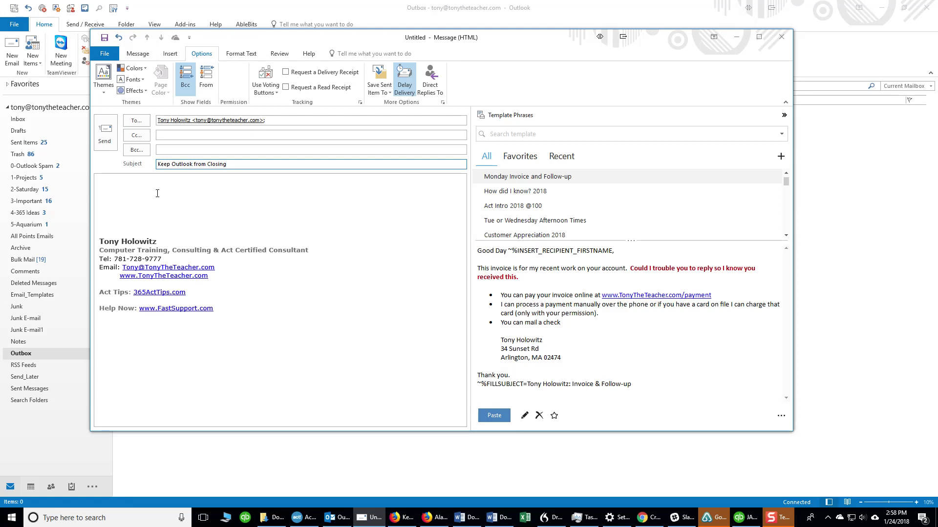
# Step: Send the delayed email to the Outbox and quit Outlook, triggering the unsent-messages warning
pyautogui.click(100, 129)
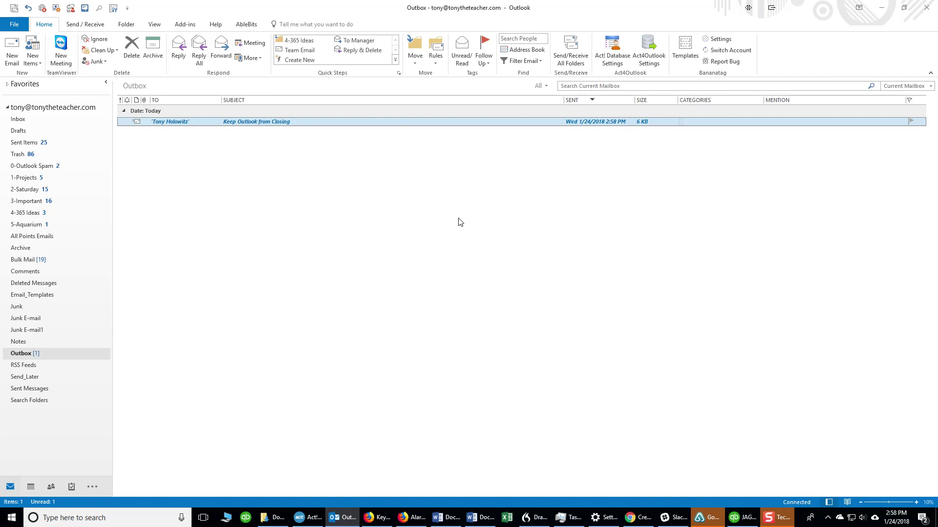
pyautogui.click(928, 9)
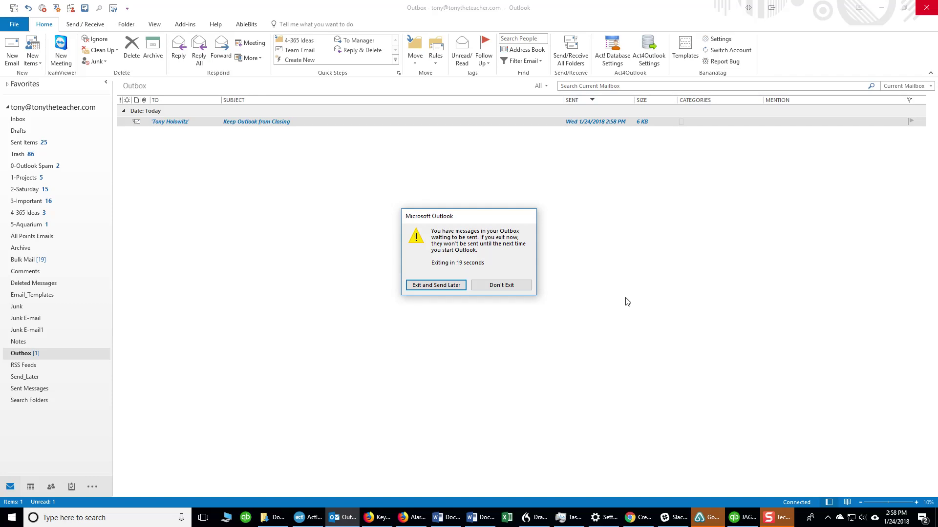
pyautogui.click(508, 287)
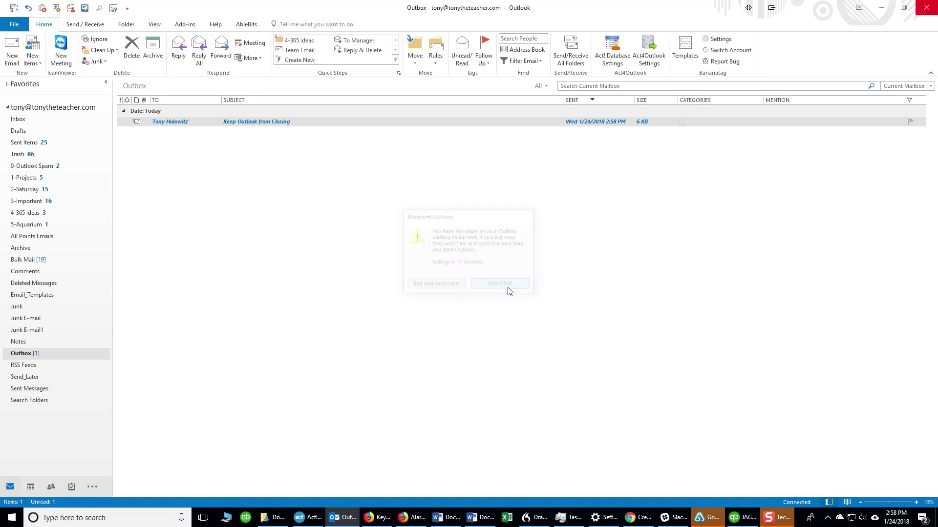